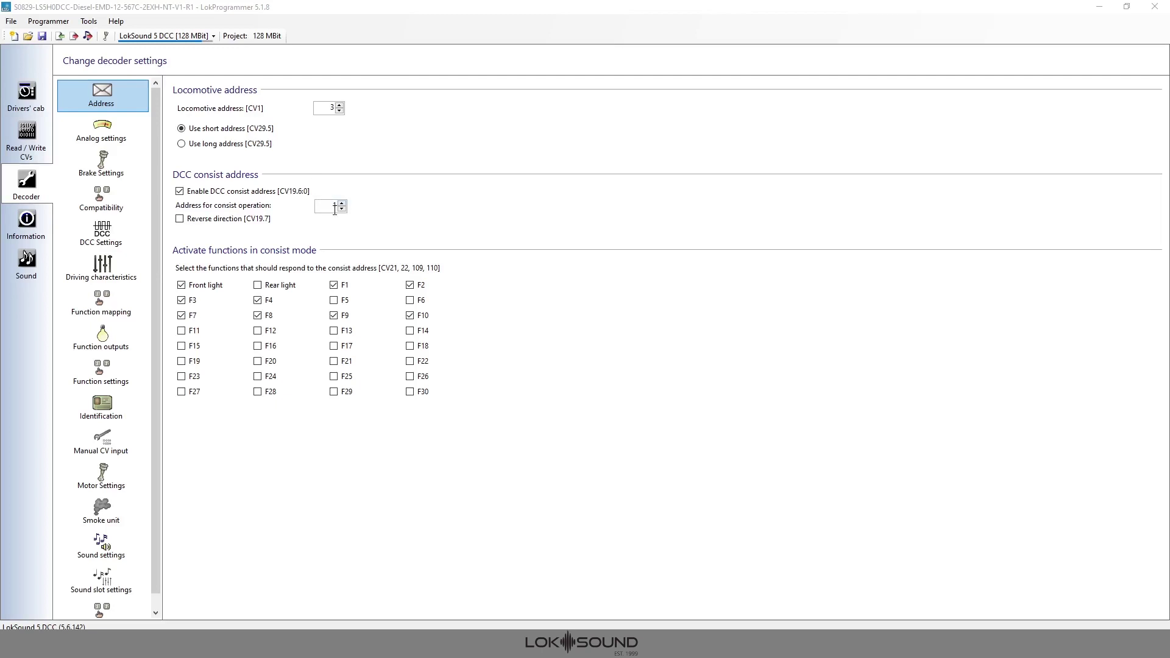
pyautogui.click(342, 205)
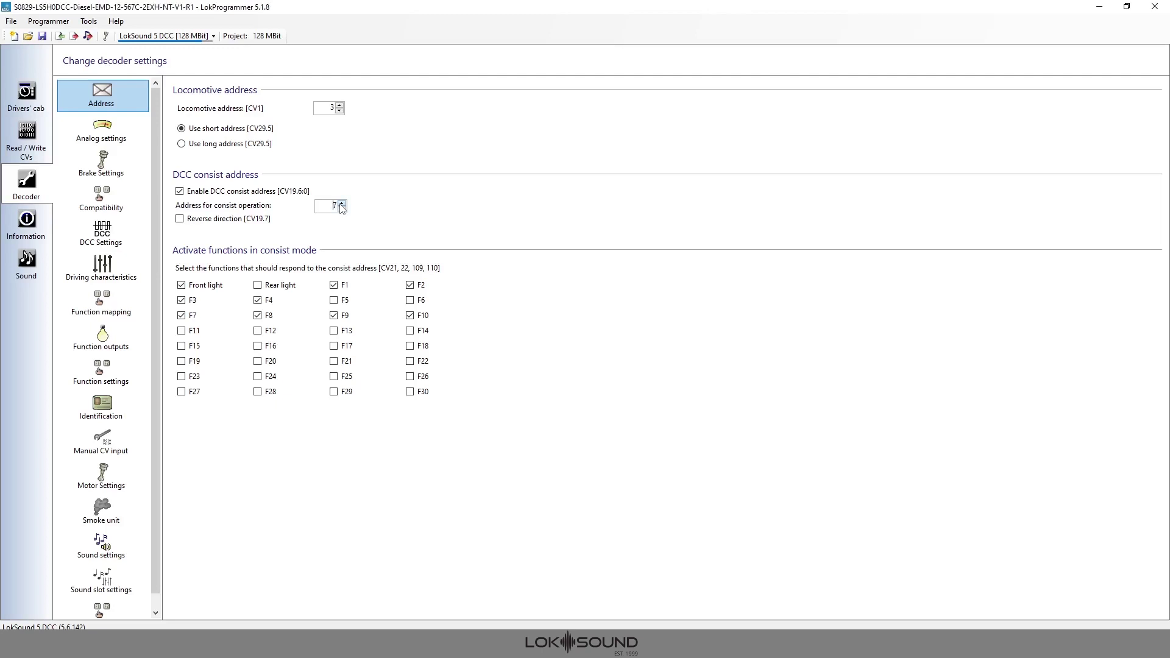
pyautogui.moveTo(341, 204); pyautogui.dragTo(341, 204)
pyautogui.click(341, 210)
pyautogui.write('1')
pyautogui.click(180, 192)
pyautogui.click(180, 192)
pyautogui.click(334, 205)
pyautogui.write('1')
pyautogui.click(258, 300)
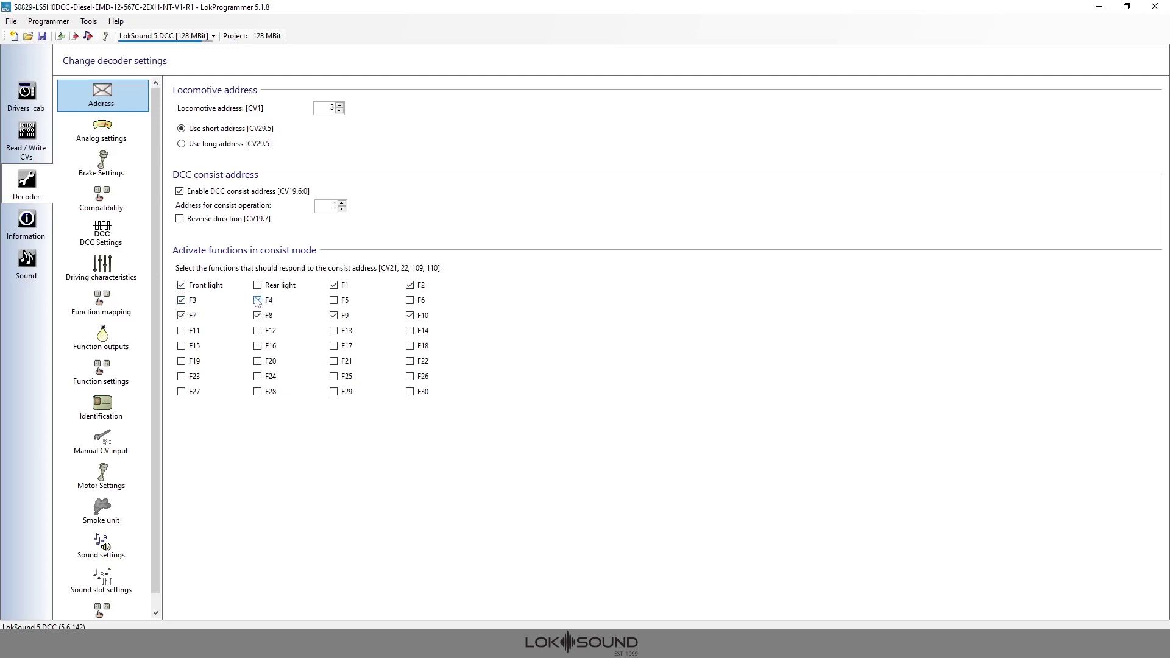
# - Check what F4 triggers in the function mapping table, then return to the Address page
pyautogui.click(128, 302)
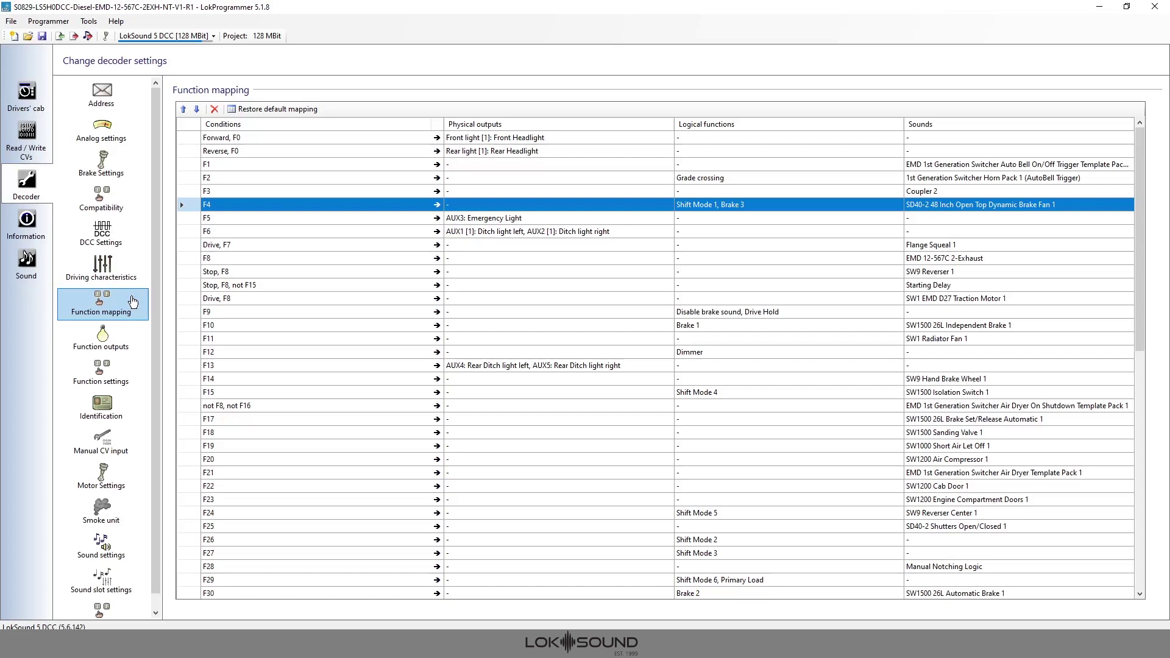
pyautogui.click(102, 96)
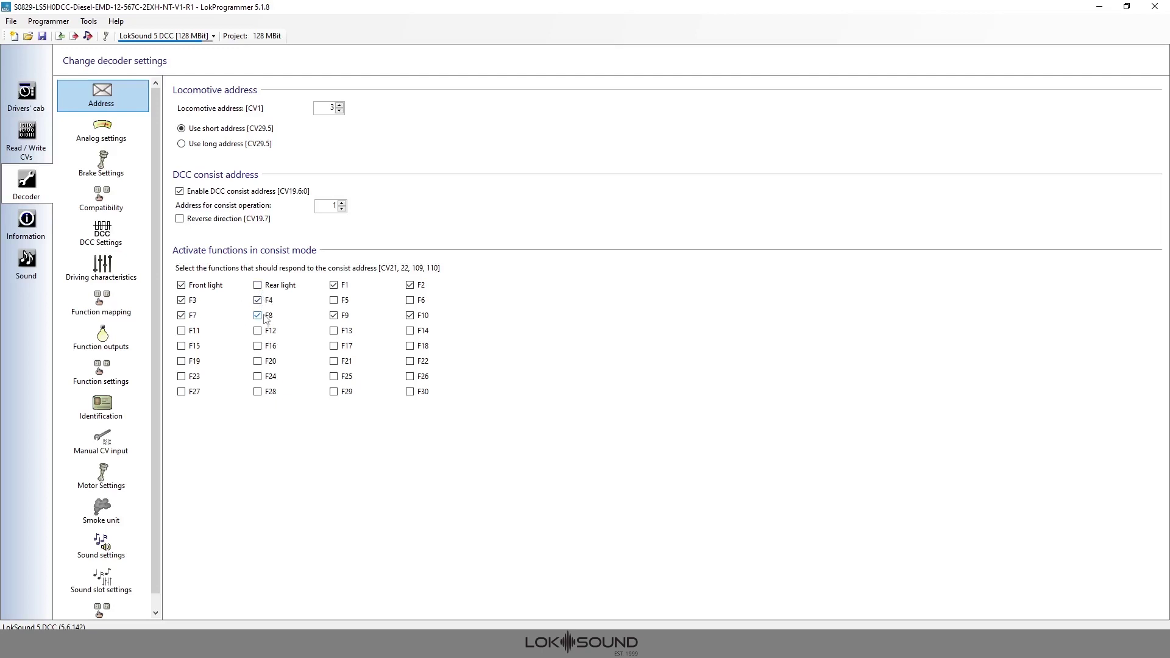
# - Make F7 respond to consist address 1 along with the other consist functions
pyautogui.click(182, 315)
pyautogui.click(119, 304)
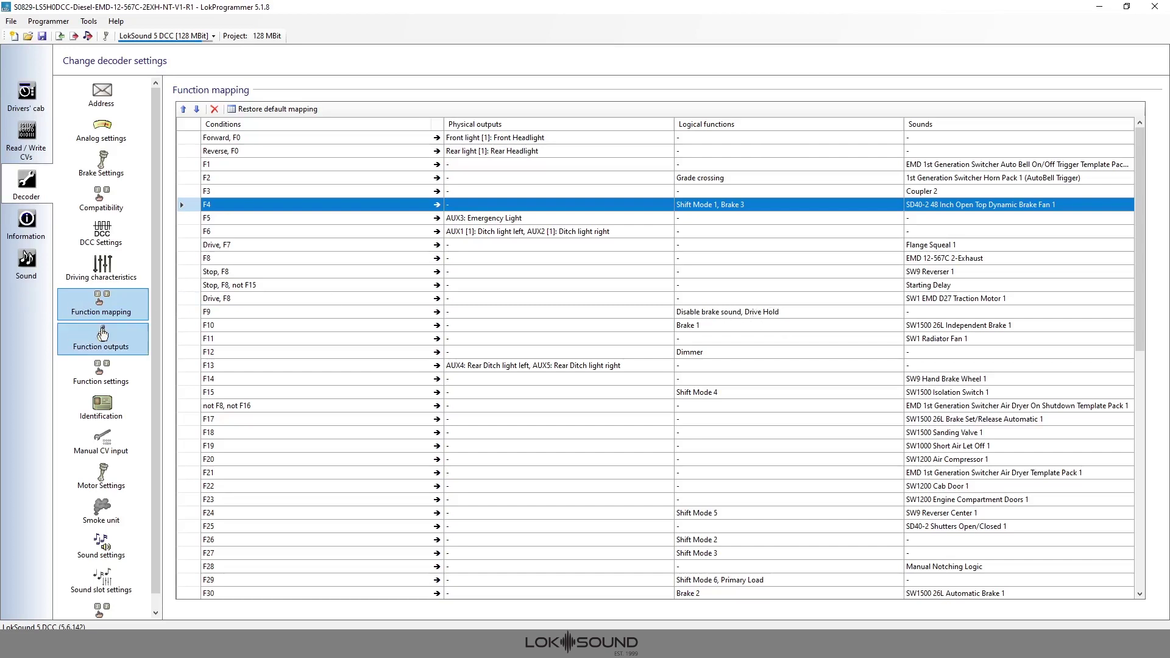
# - Review the F10 mapping row, then enable F6 as a consist function
pyautogui.click(210, 327)
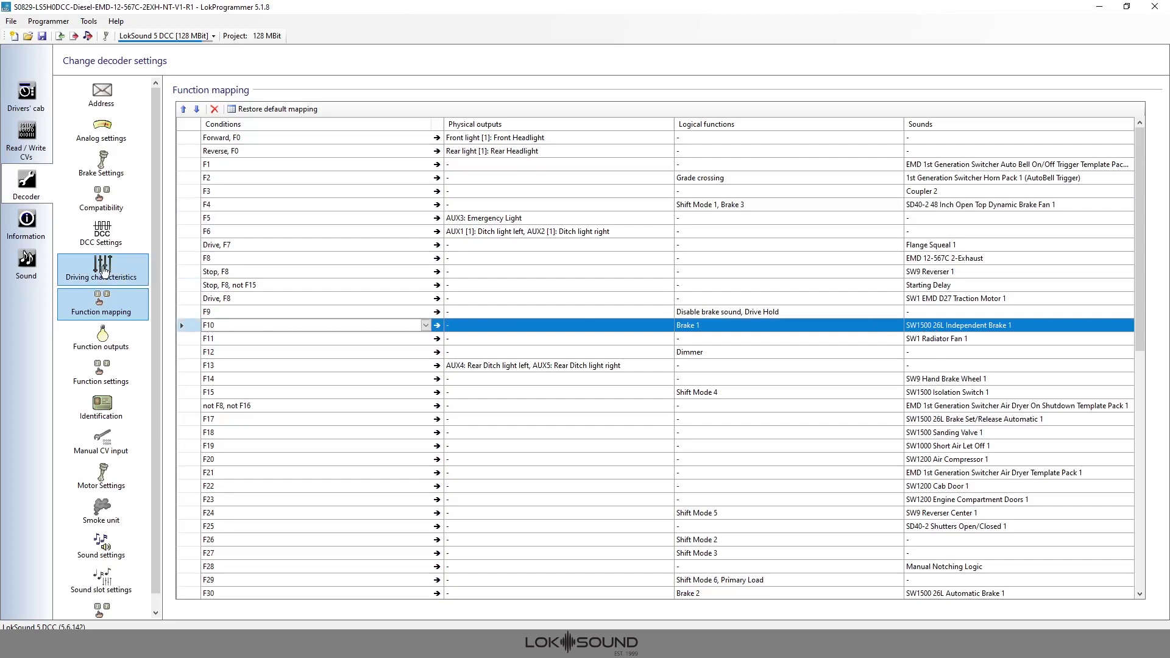
pyautogui.click(101, 96)
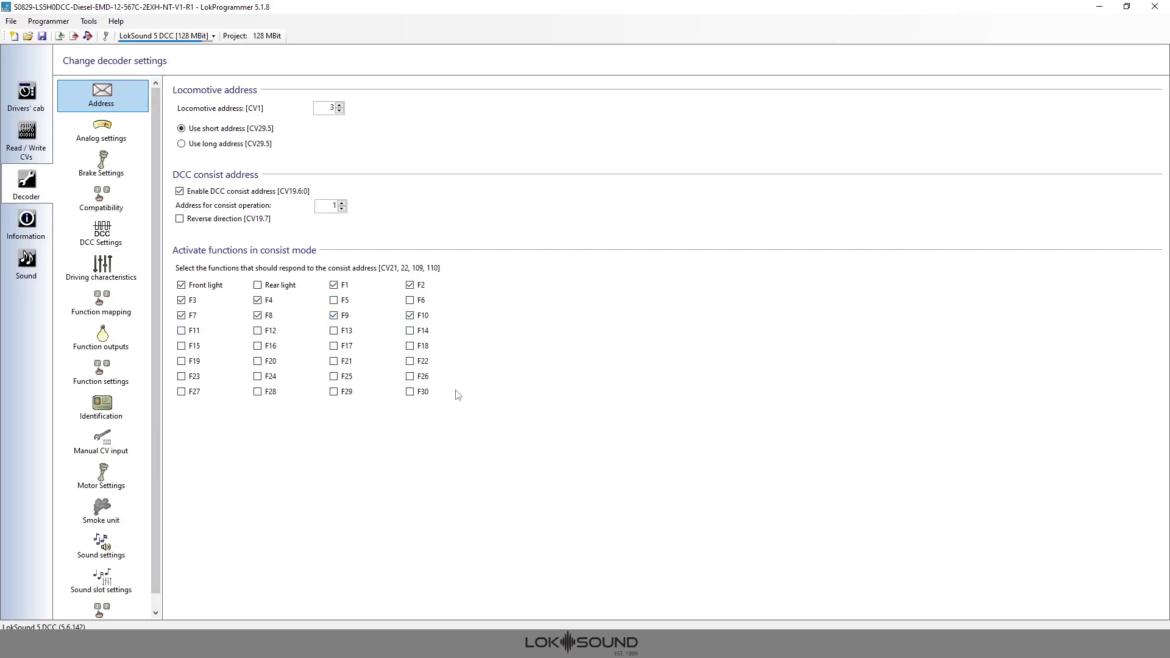
pyautogui.click(110, 301)
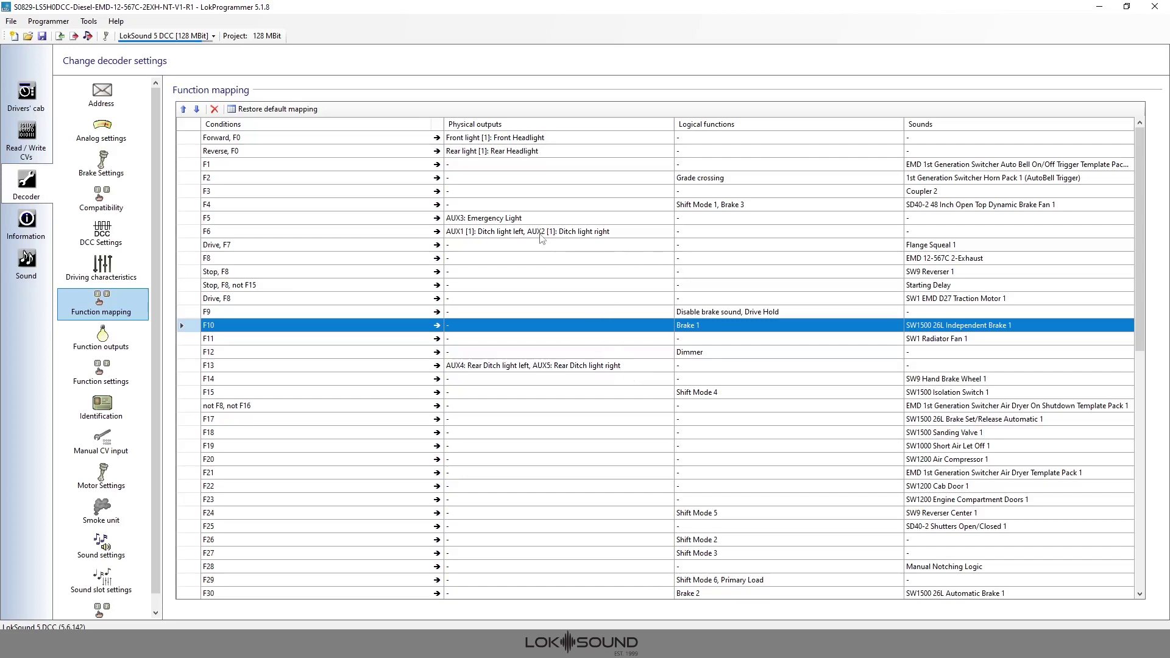
pyautogui.click(100, 98)
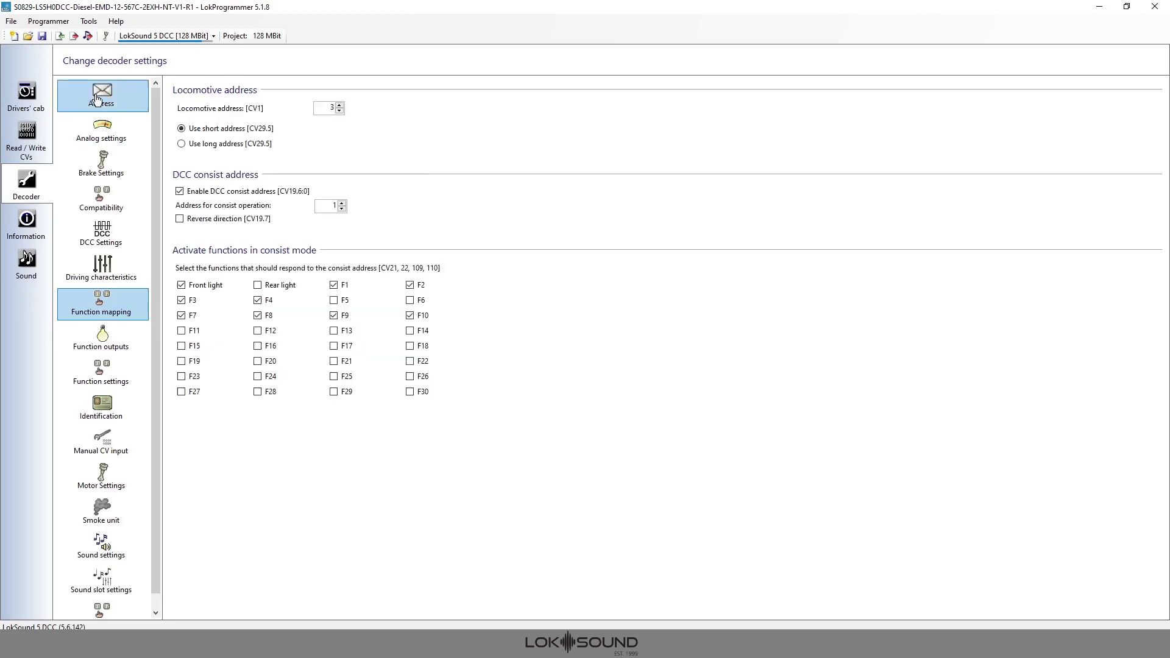
pyautogui.click(410, 300)
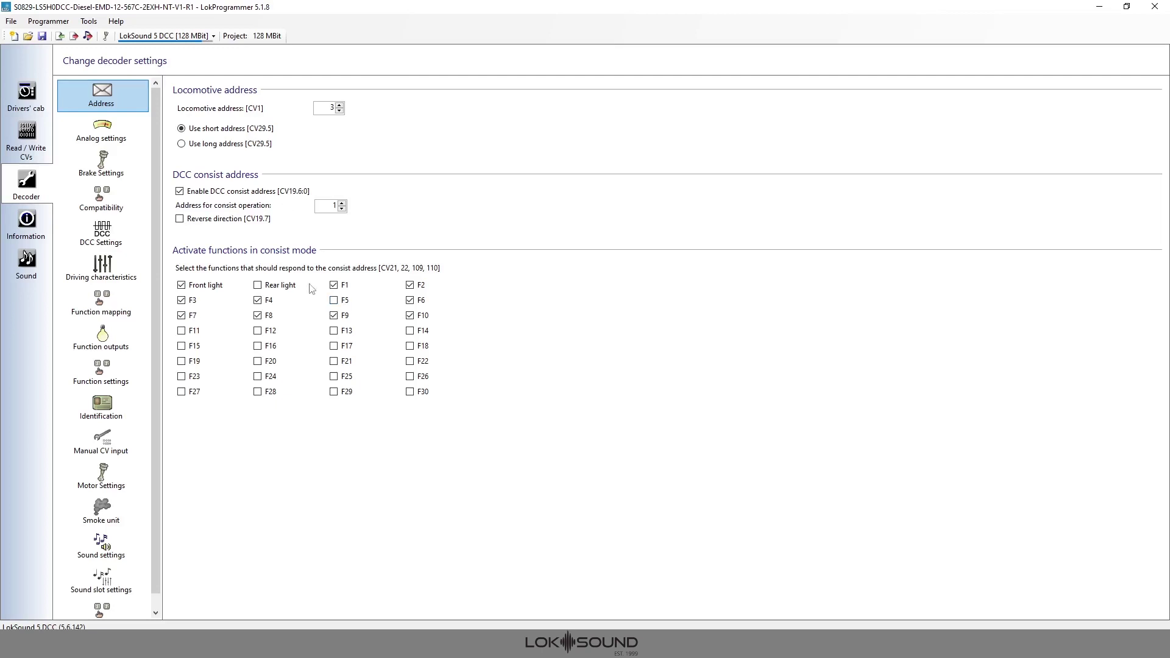
pyautogui.click(122, 309)
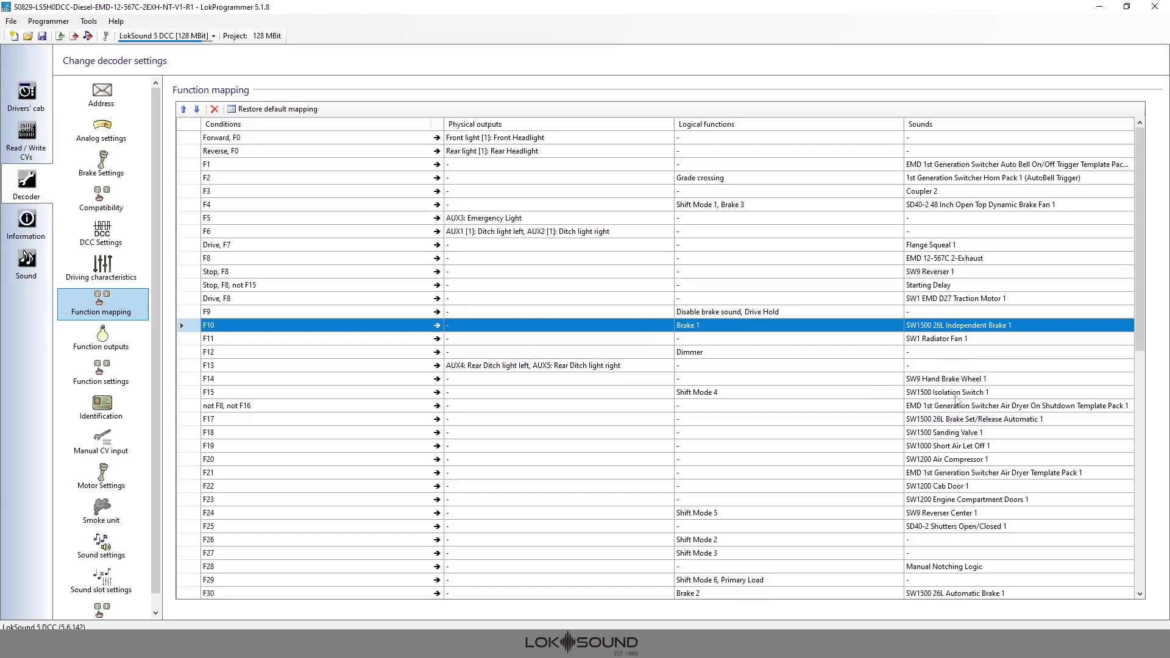
# - Inspect the F28, F26 and F27 mapping rows to see their logical functions
pyautogui.scroll(-1, 957, 403)
pyautogui.scroll(-1, 957, 401)
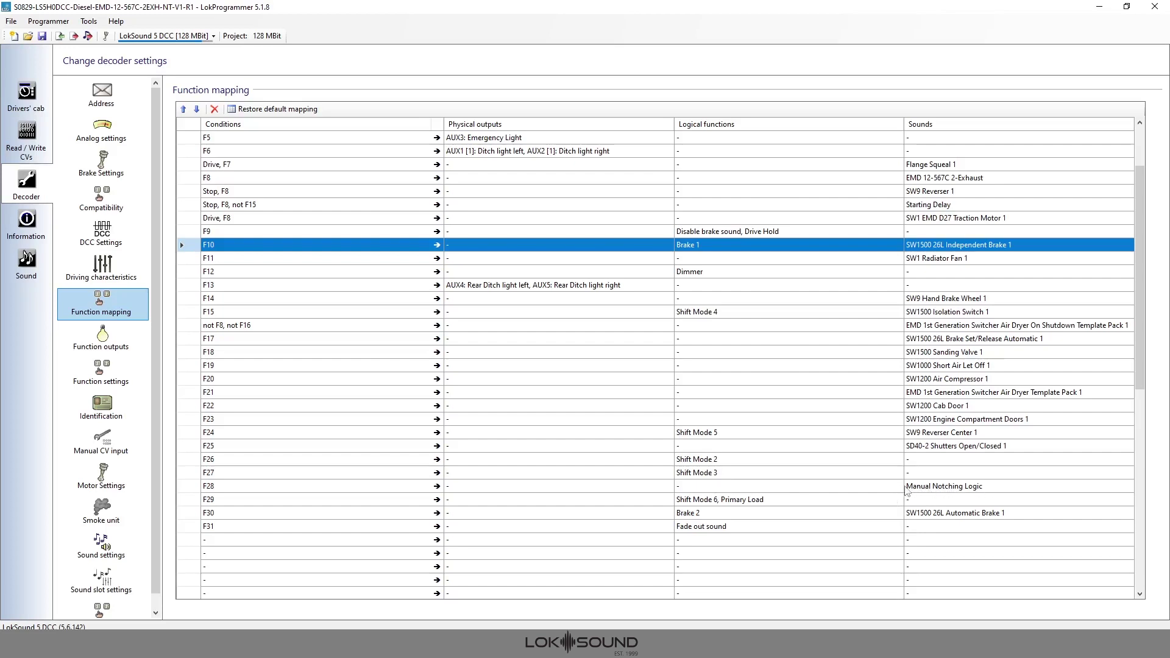
pyautogui.click(872, 488)
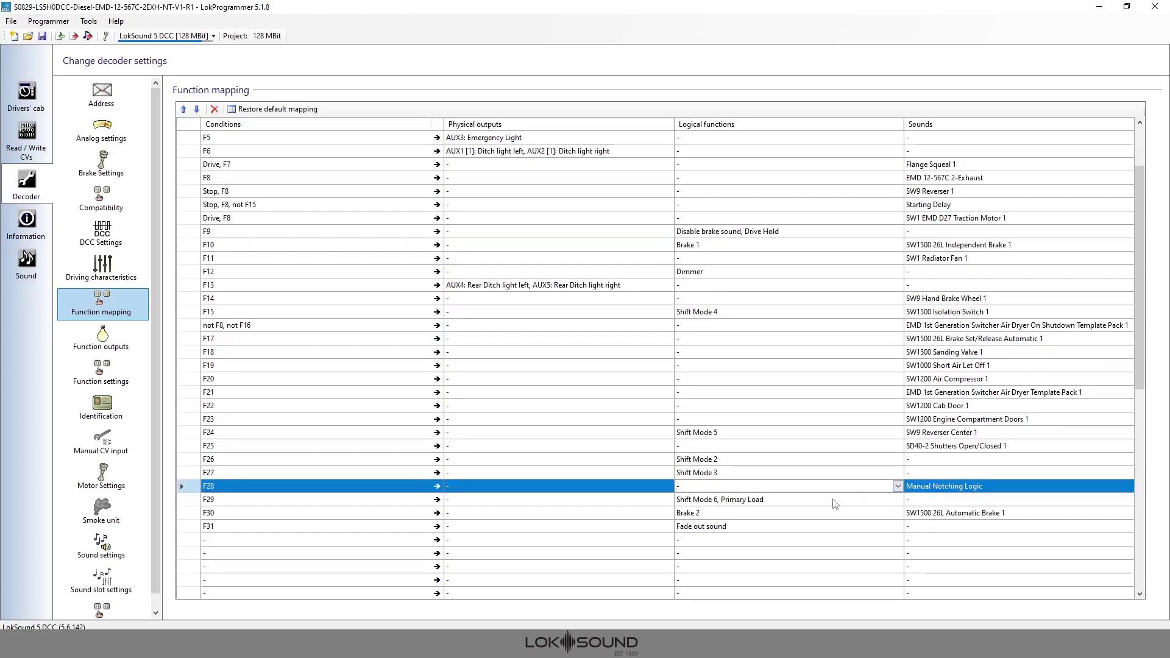
pyautogui.click(825, 464)
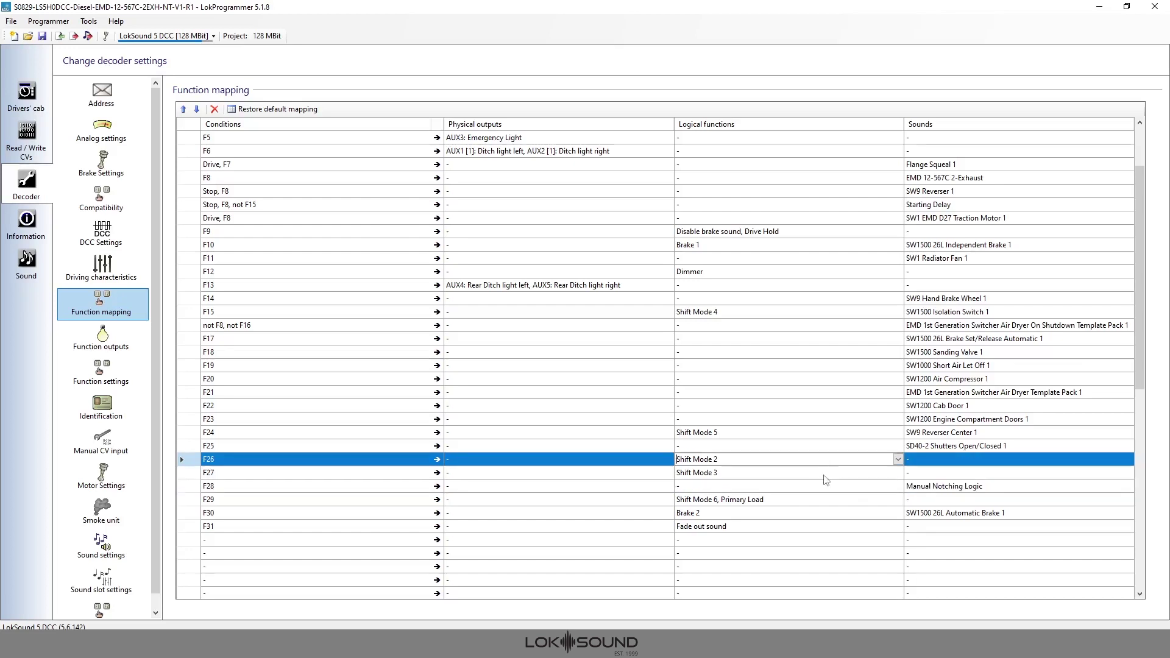
pyautogui.click(824, 477)
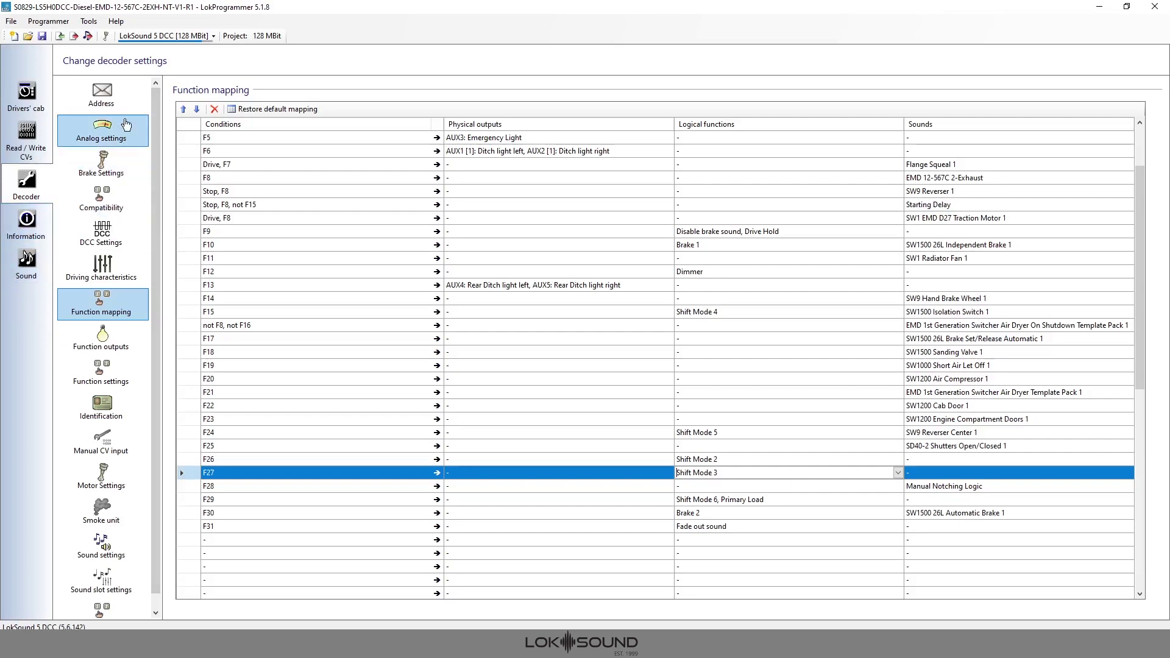
pyautogui.click(123, 101)
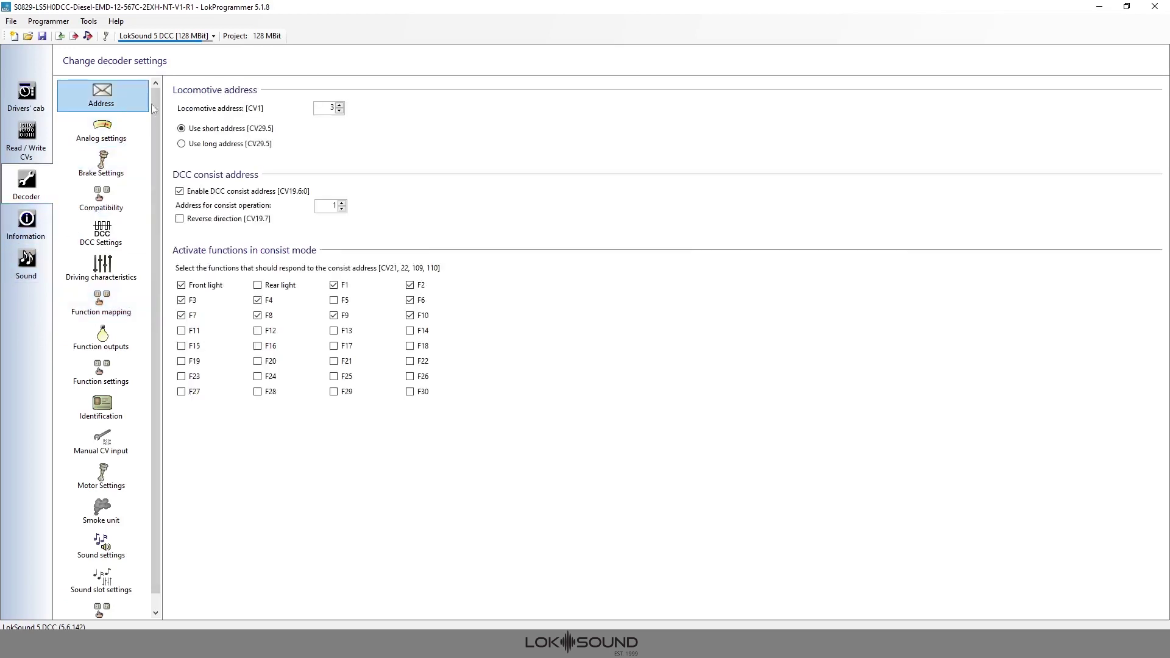
# - Enable F26, F27 and F28 to respond to consist address 1
pyautogui.click(410, 376)
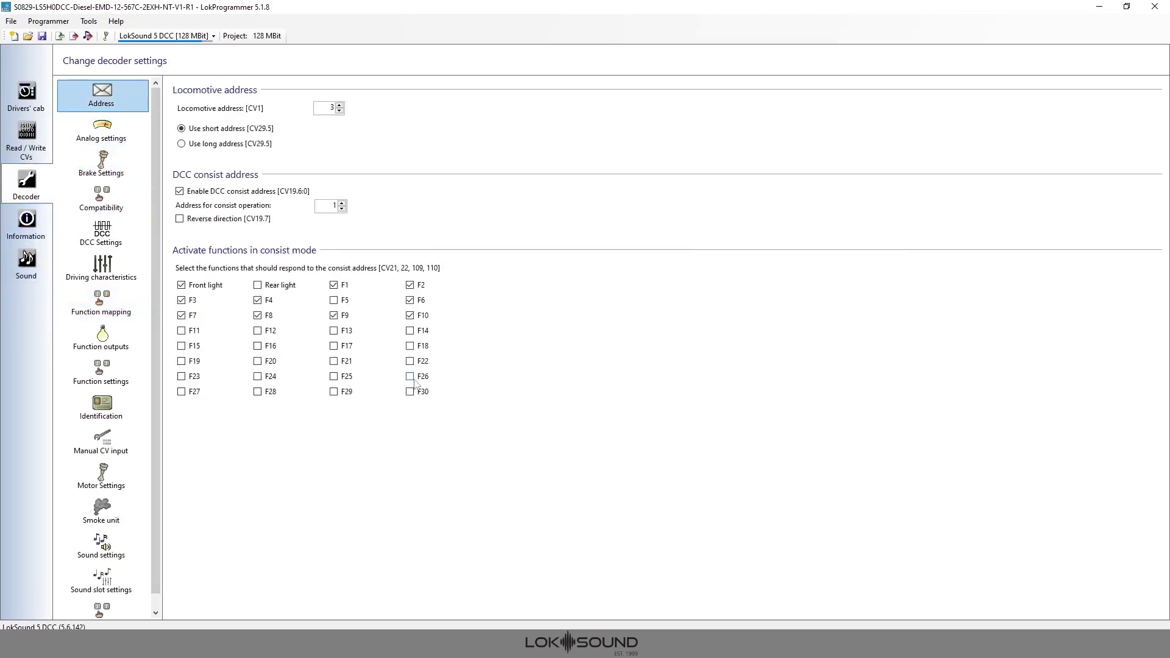
pyautogui.click(181, 392)
pyautogui.click(258, 394)
pyautogui.click(91, 23)
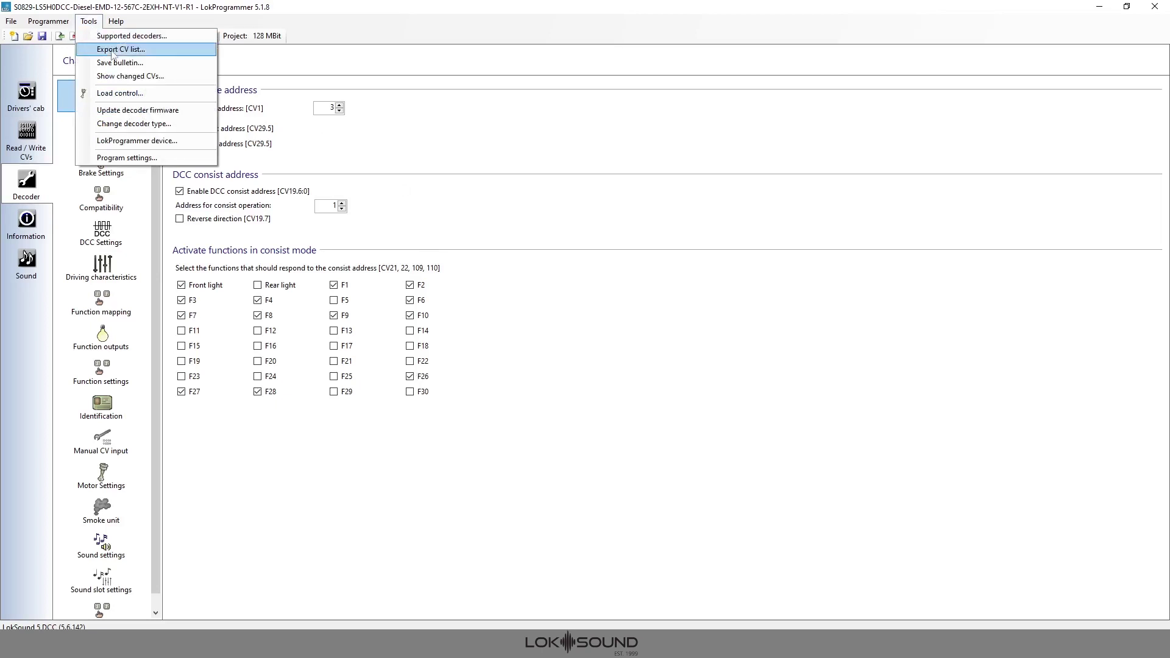
pyautogui.click(128, 76)
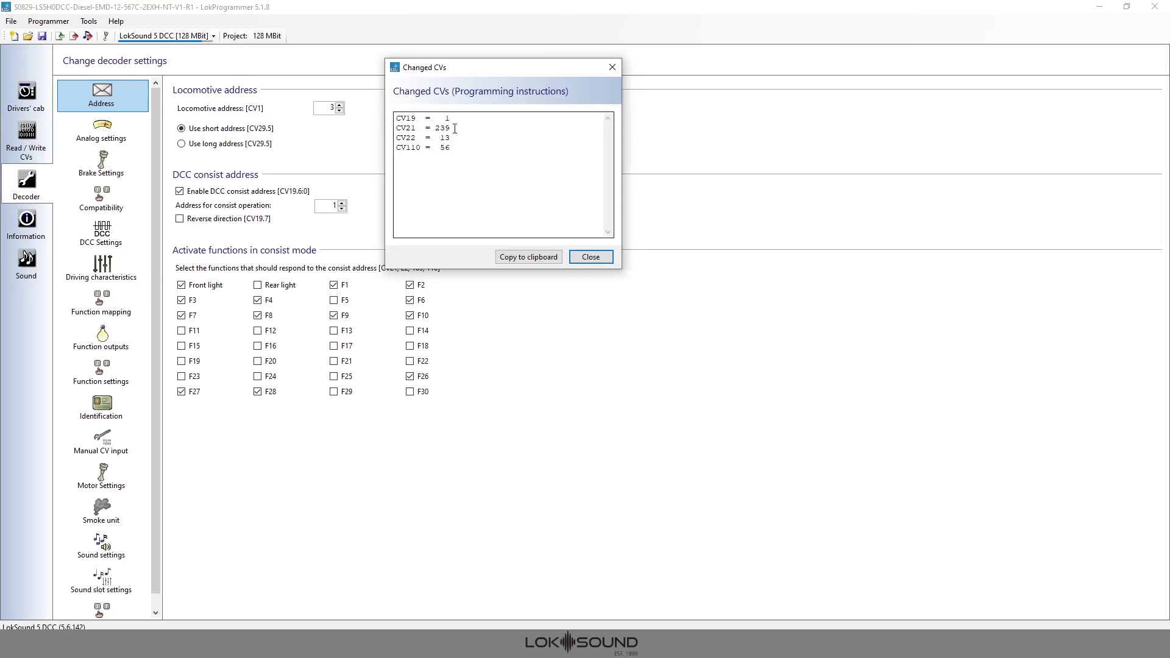
pyautogui.moveTo(467, 68); pyautogui.dragTo(644, 82)
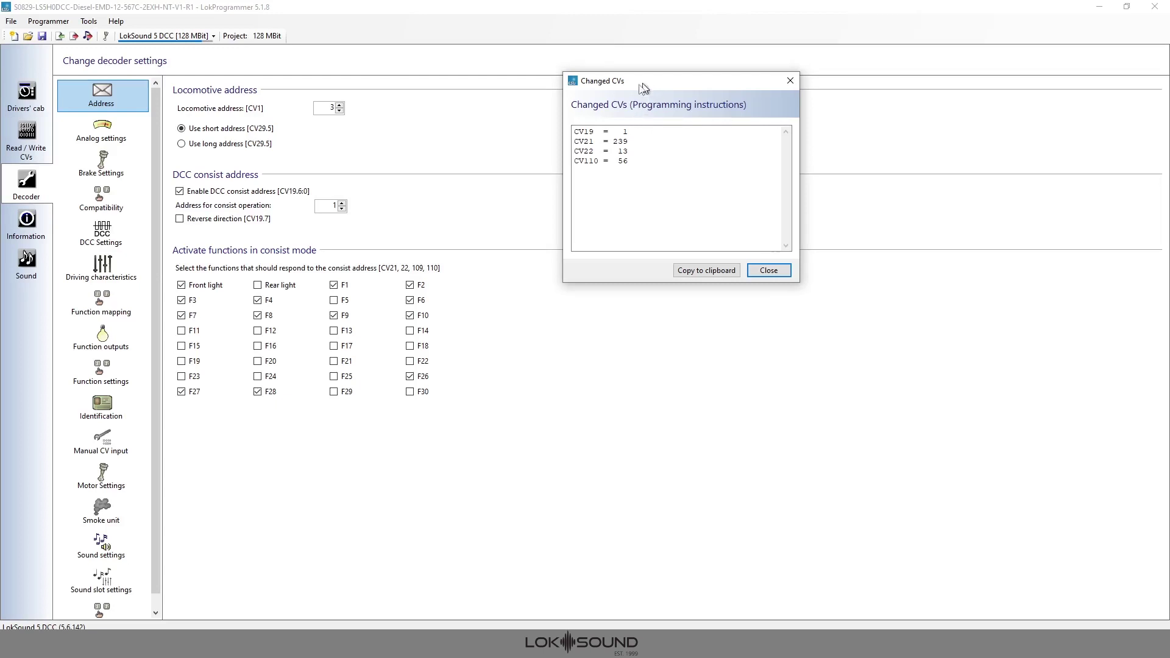
pyautogui.moveTo(646, 87); pyautogui.dragTo(535, 77)
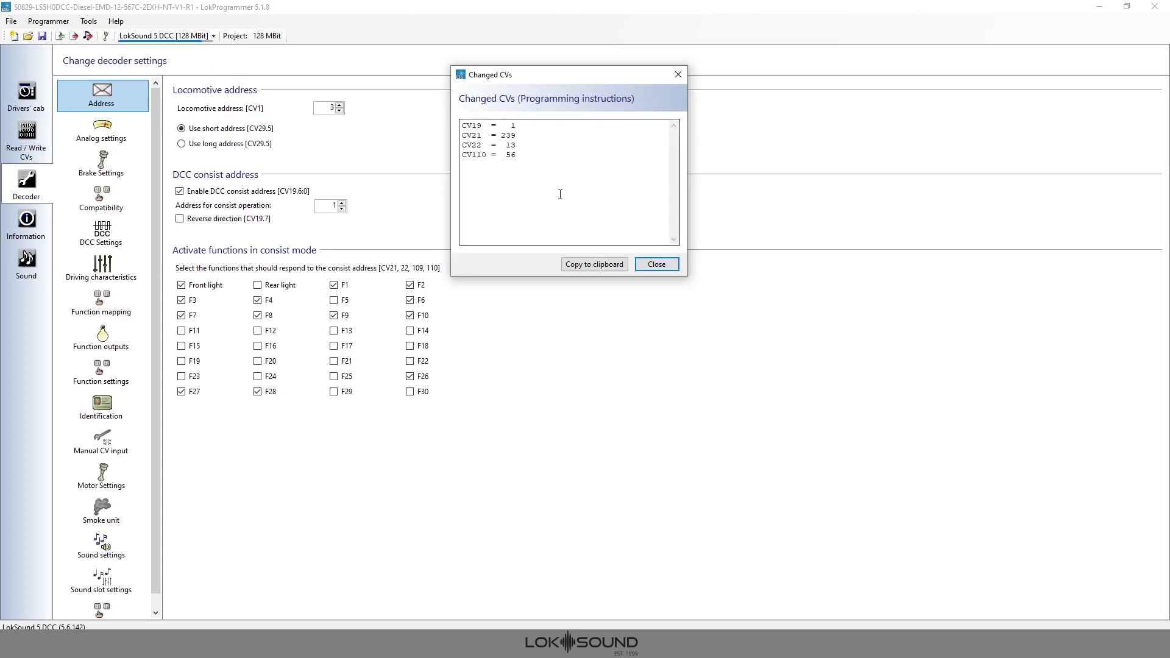
pyautogui.click(657, 264)
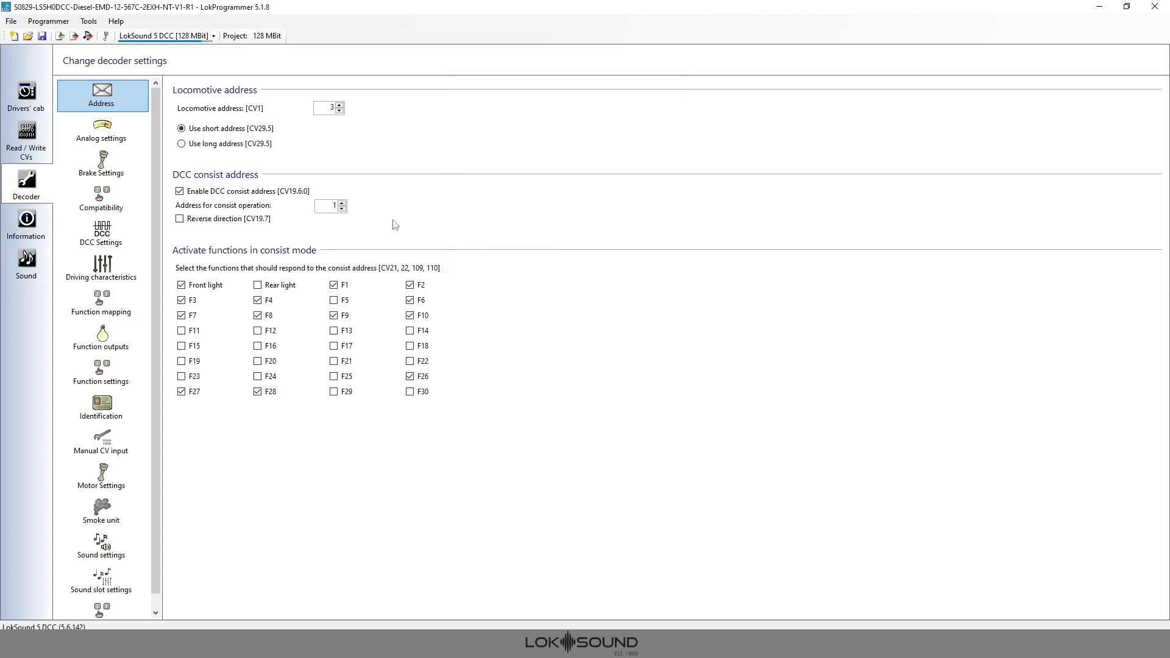
# - Raise the locomotive address from 3 to 4, keep the DCC consist address on, and untick Front light
pyautogui.click(338, 106)
pyautogui.click(180, 192)
pyautogui.click(179, 192)
pyautogui.click(182, 286)
# - Remove F6 from the consist functions and adjust the remaining consist settings
pyautogui.click(410, 301)
pyautogui.click(332, 315)
pyautogui.click(342, 209)
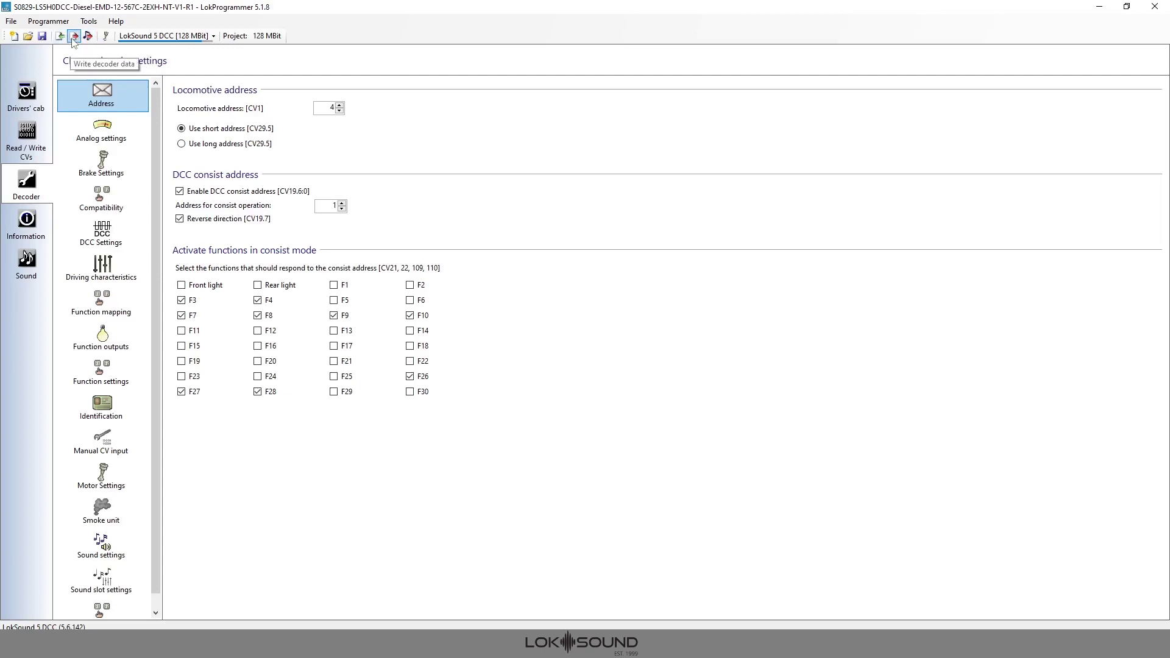
# - Write the address-4 reversed consist settings to the decoder
pyautogui.click(72, 38)
pyautogui.click(610, 364)
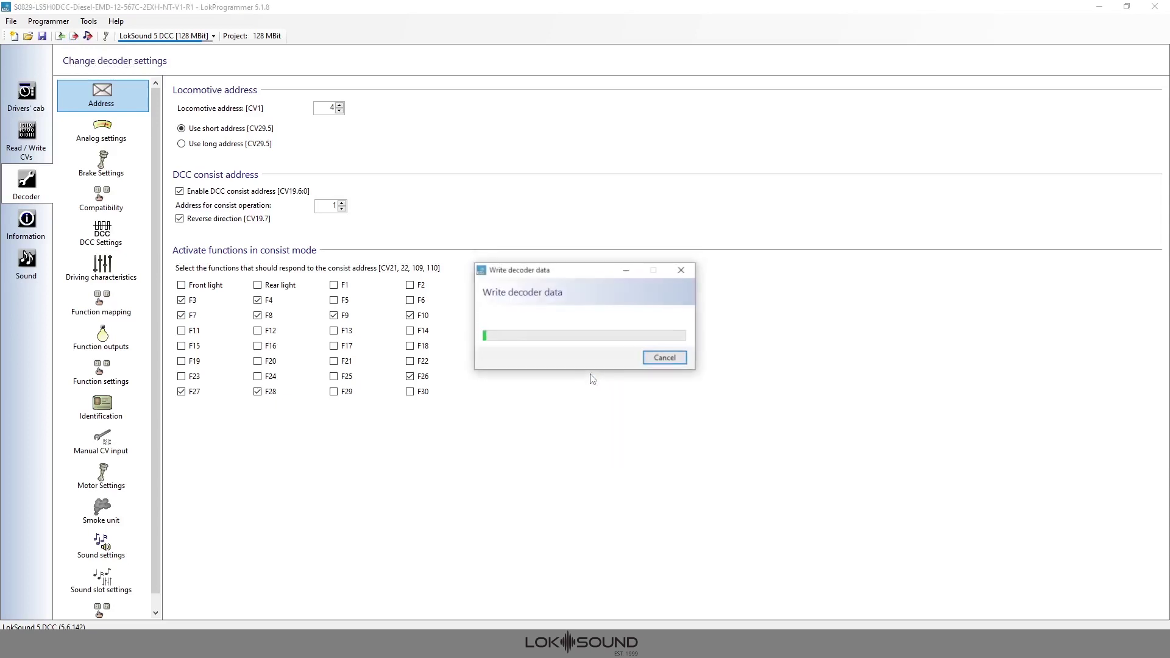